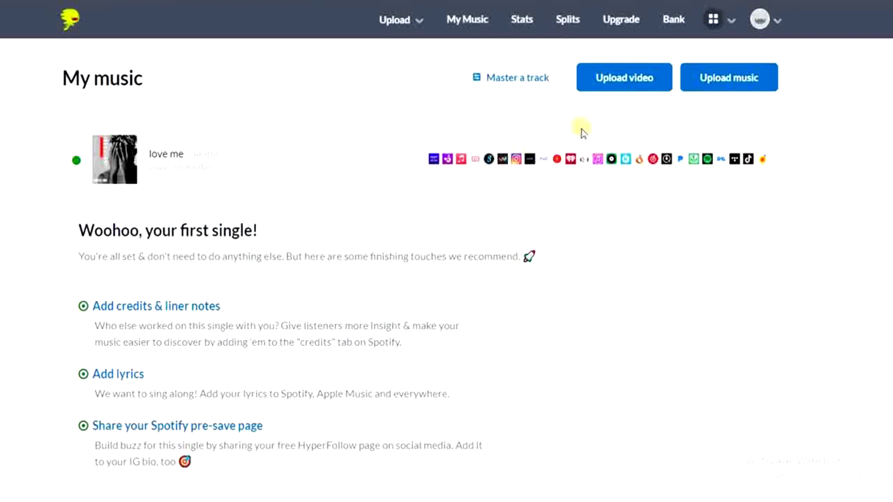
Start a new music upload and deselect every streaming service except Tidal.
{"action": "left_click", "coordinate": [715, 86]}
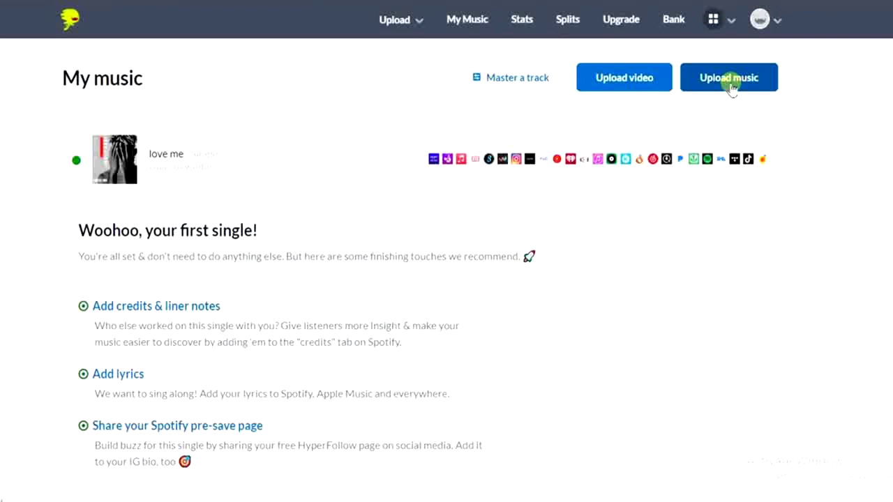
{"action": "left_click", "coordinate": [729, 78]}
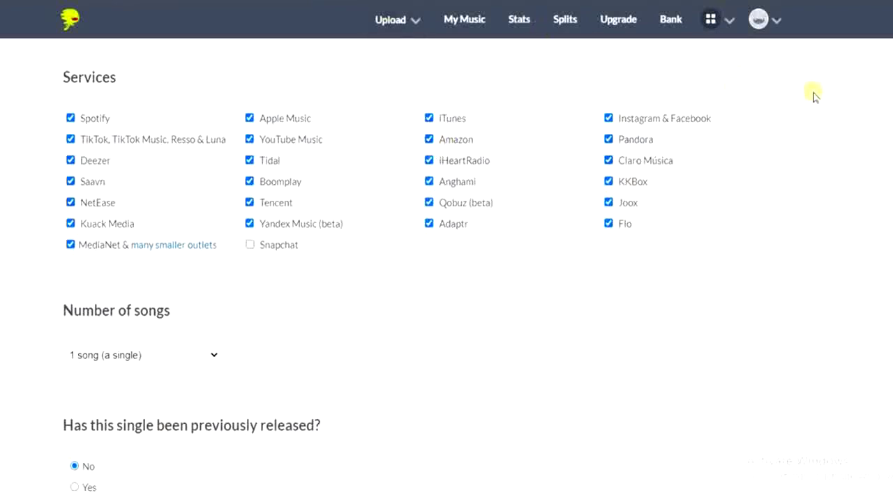
{"action": "left_click", "coordinate": [70, 118]}
{"action": "left_click", "coordinate": [70, 139]}
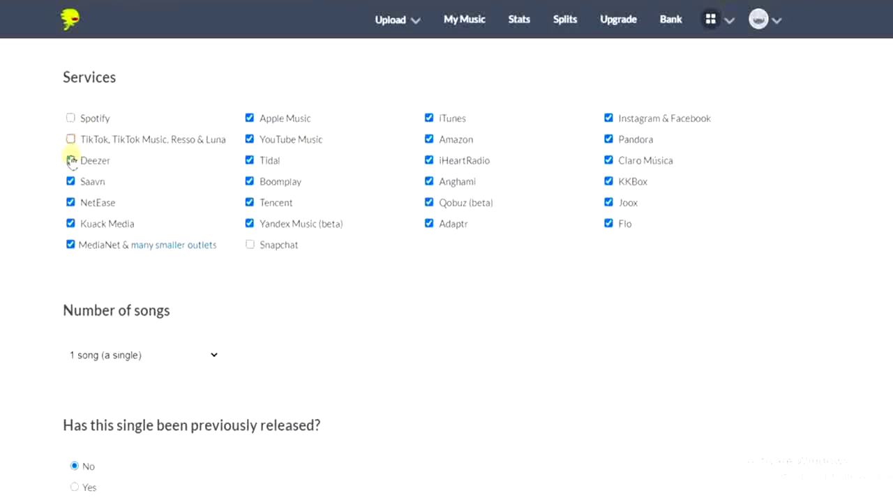
{"action": "left_click", "coordinate": [71, 159]}
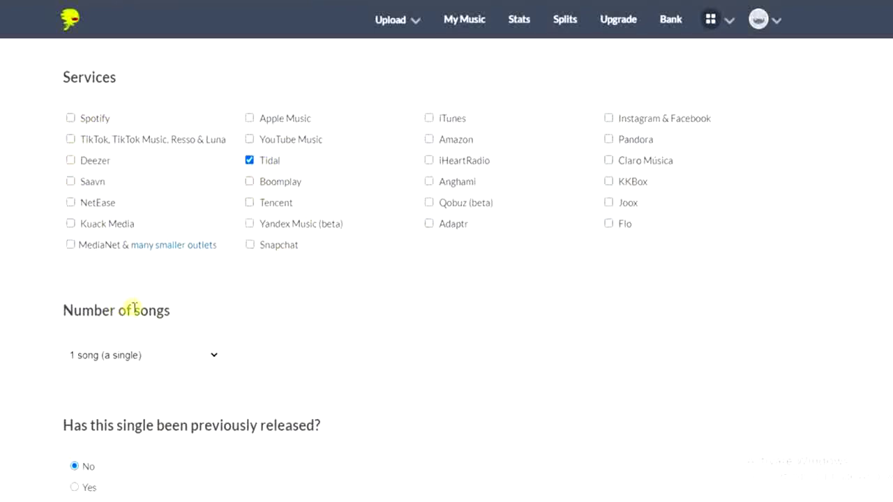
Choose 1 song (a single) as the number of songs and set both the primary and secondary genres to Afropop.
{"action": "left_click", "coordinate": [213, 356]}
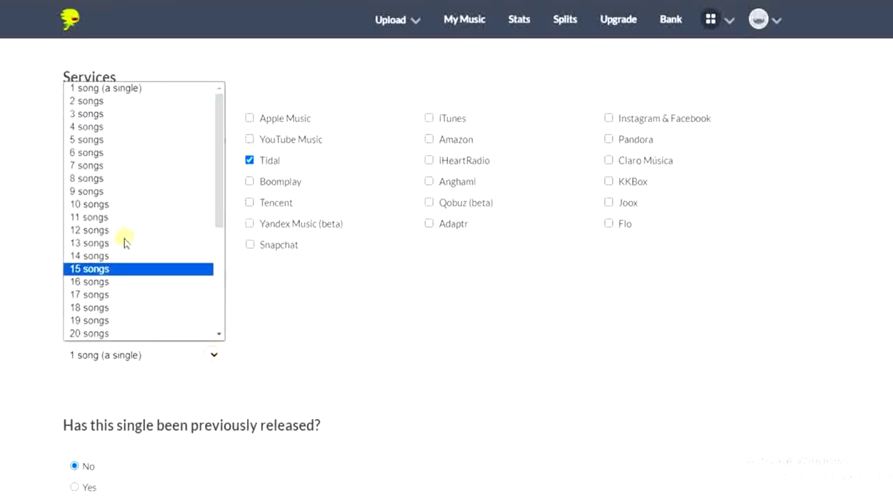
{"action": "left_click", "coordinate": [143, 89]}
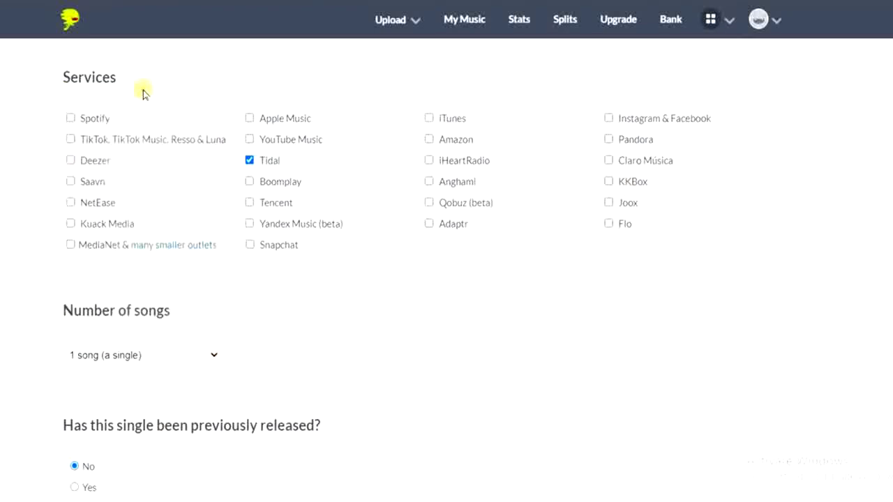
{"action": "scroll", "coordinate": [10, 137], "scroll_direction": "down", "scroll_amount": 2}
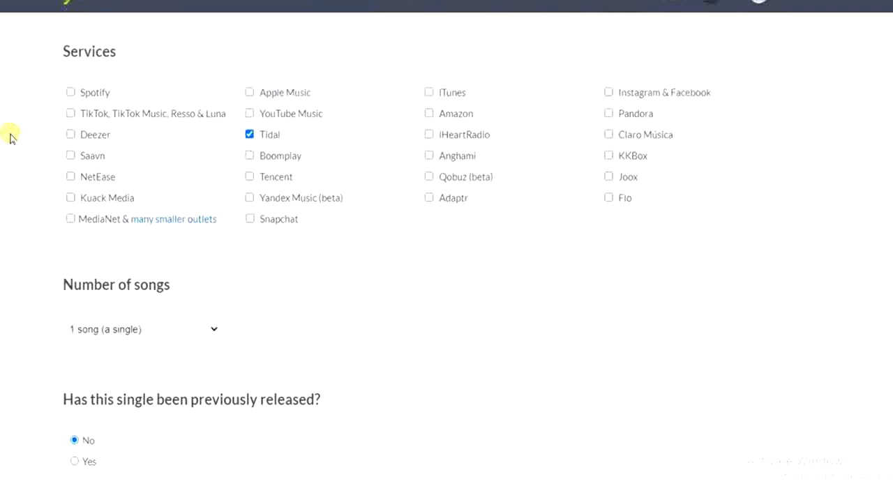
{"action": "scroll", "coordinate": [10, 138], "scroll_direction": "down", "scroll_amount": 3}
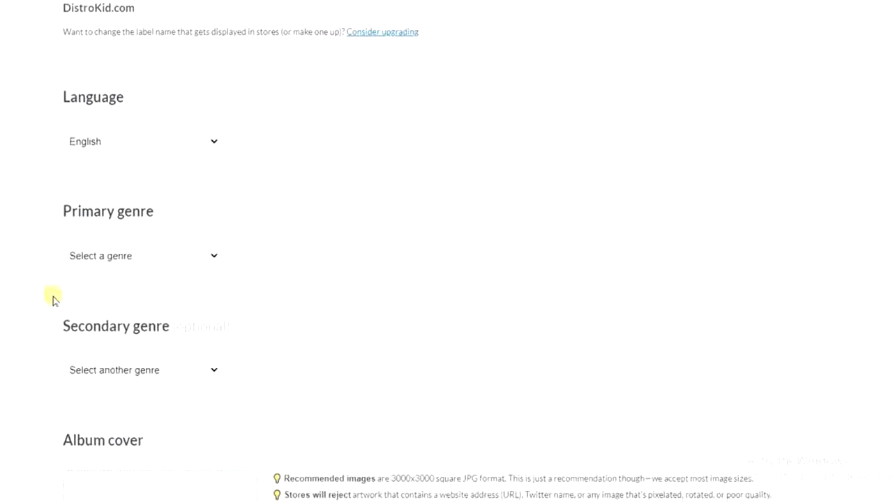
{"action": "left_click", "coordinate": [202, 265]}
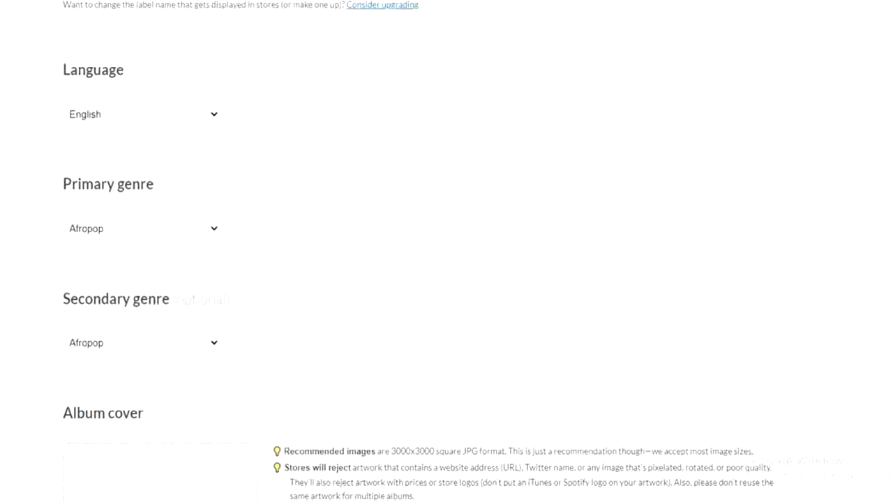
Upload the JPG image "Untitled design (1)" from the Downloads folder as the album cover.
{"action": "scroll", "coordinate": [447, 251], "scroll_direction": "down", "scroll_amount": 2}
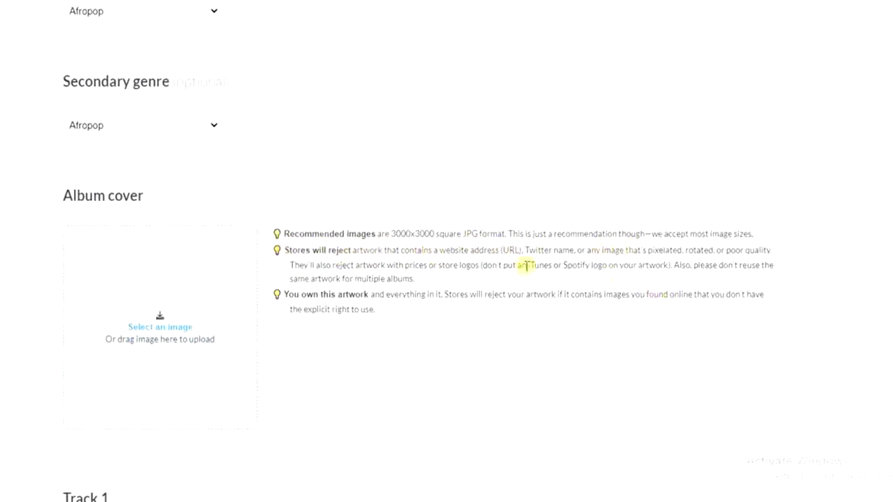
{"action": "left_click", "coordinate": [147, 329]}
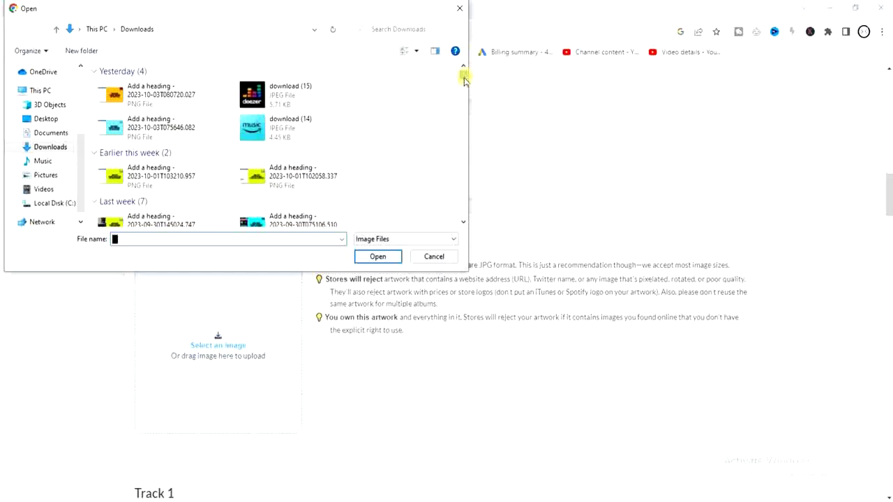
{"action": "scroll", "coordinate": [464, 78], "scroll_direction": "down", "scroll_amount": 15}
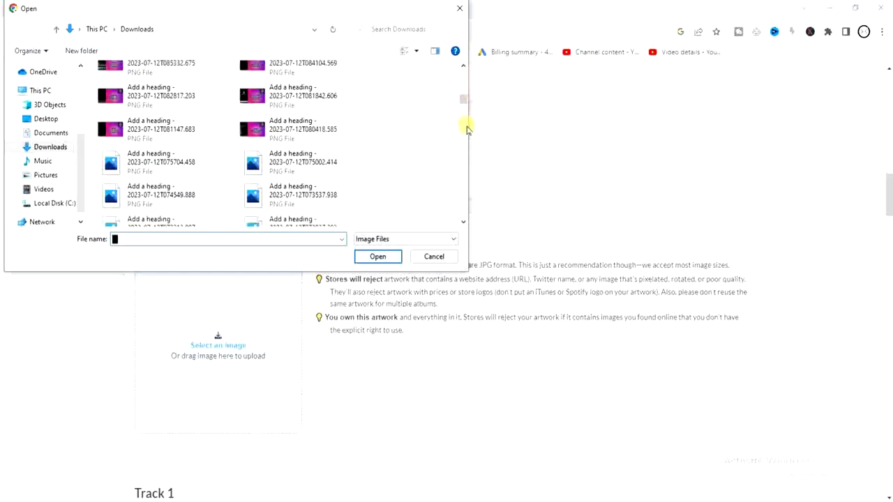
{"action": "scroll", "coordinate": [467, 129], "scroll_direction": "down", "scroll_amount": 15}
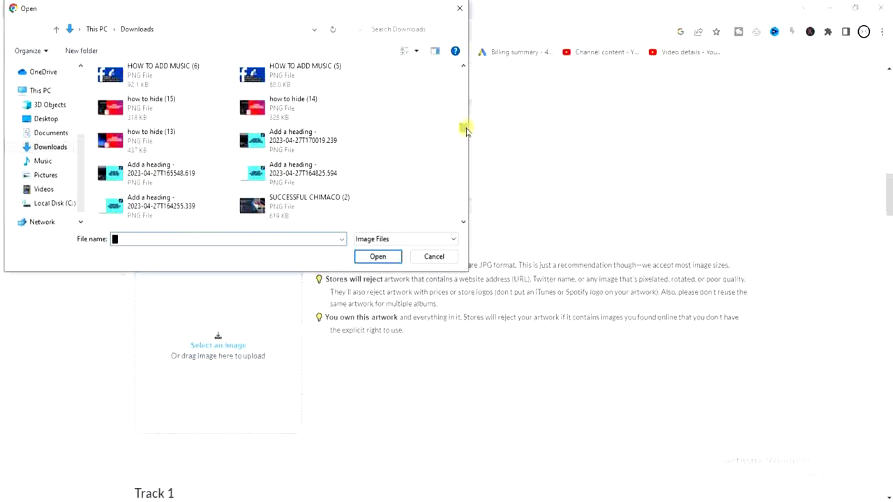
{"action": "scroll", "coordinate": [466, 129], "scroll_direction": "up", "scroll_amount": 5}
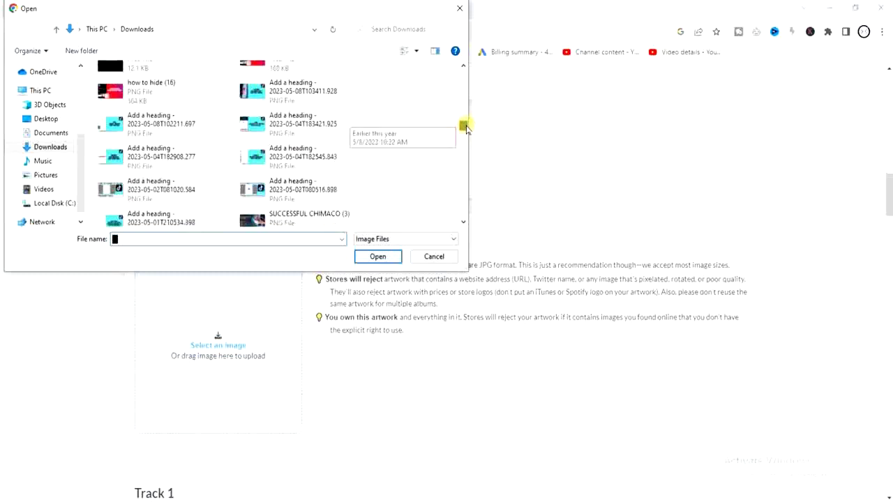
{"action": "left_click_drag", "start_coordinate": [466, 129], "coordinate": [474, 113]}
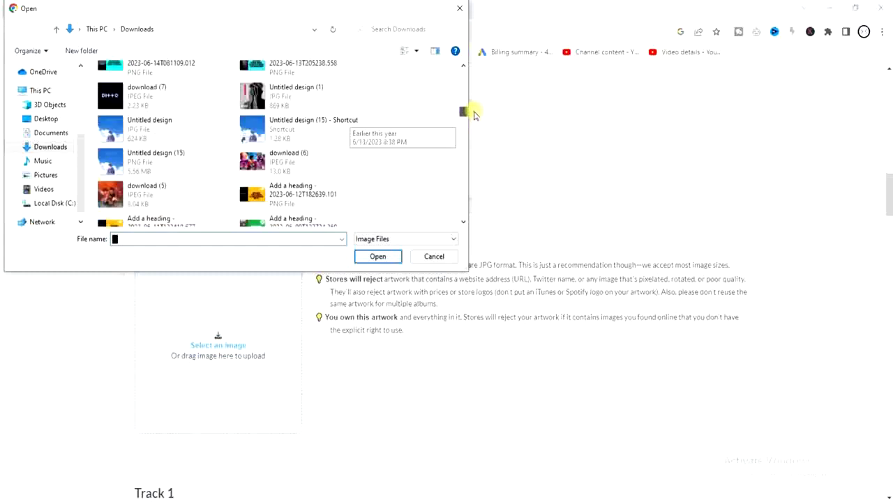
{"action": "left_click", "coordinate": [276, 98]}
{"action": "left_click", "coordinate": [378, 256]}
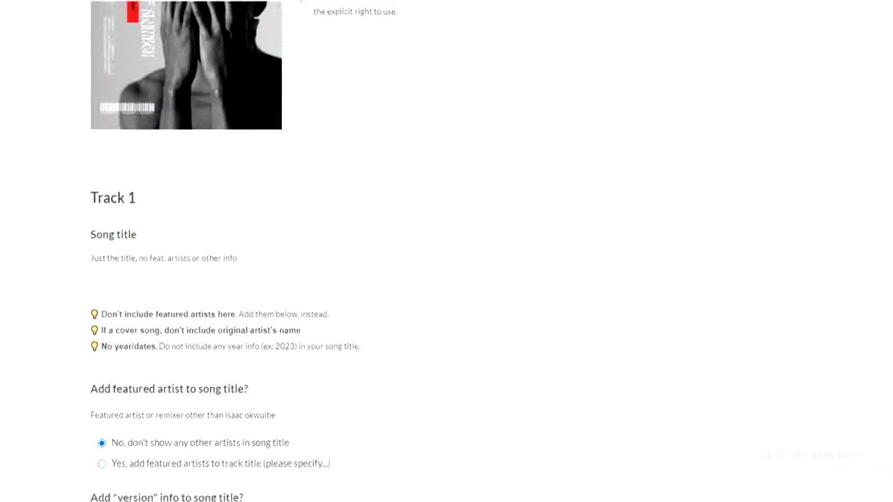
Title track 1 "heartbeat" and choose not to show any other artists in the song title.
{"action": "left_click", "coordinate": [172, 273]}
{"action": "type", "text": "heartbeat"}
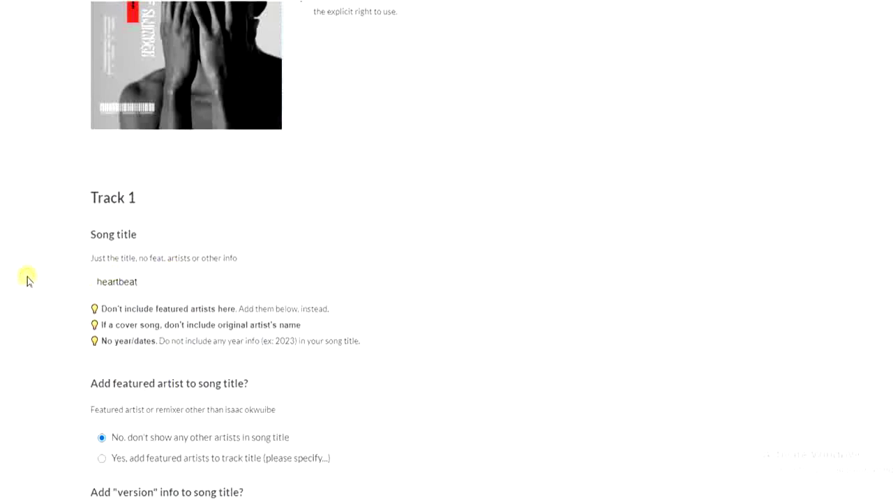
{"action": "scroll", "coordinate": [26, 280], "scroll_direction": "down", "scroll_amount": 3}
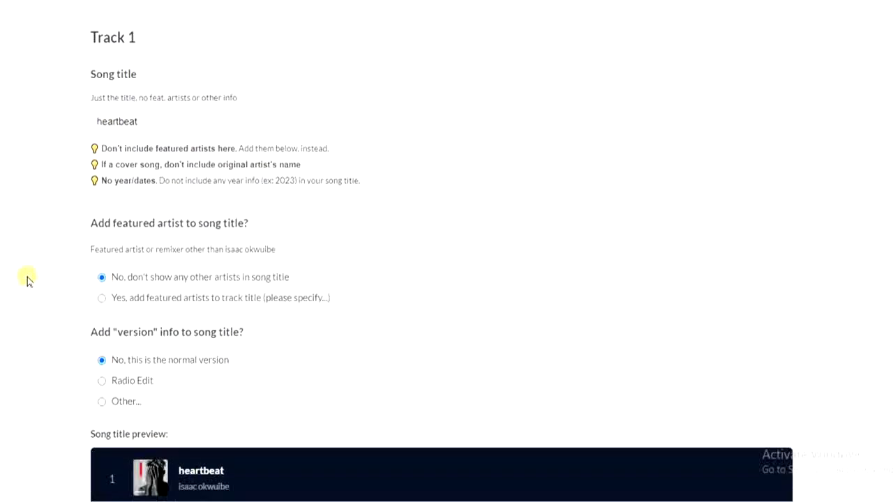
{"action": "scroll", "coordinate": [27, 280], "scroll_direction": "down", "scroll_amount": 2}
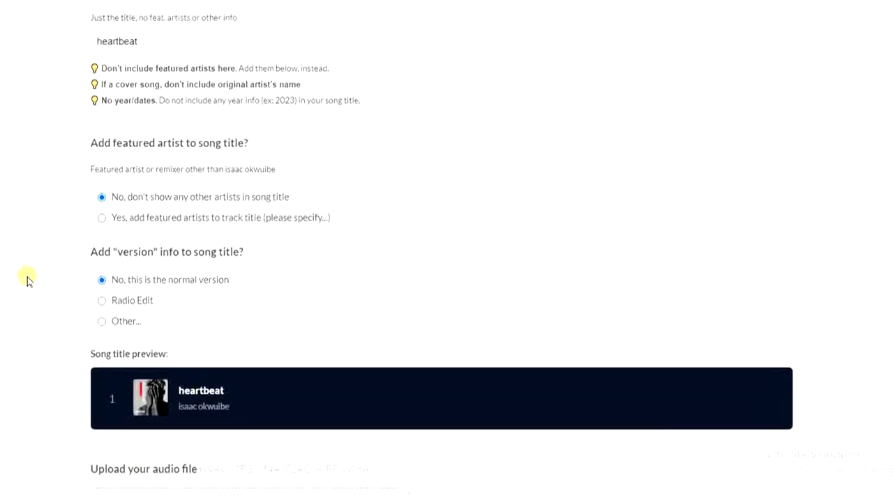
{"action": "left_click", "coordinate": [102, 218]}
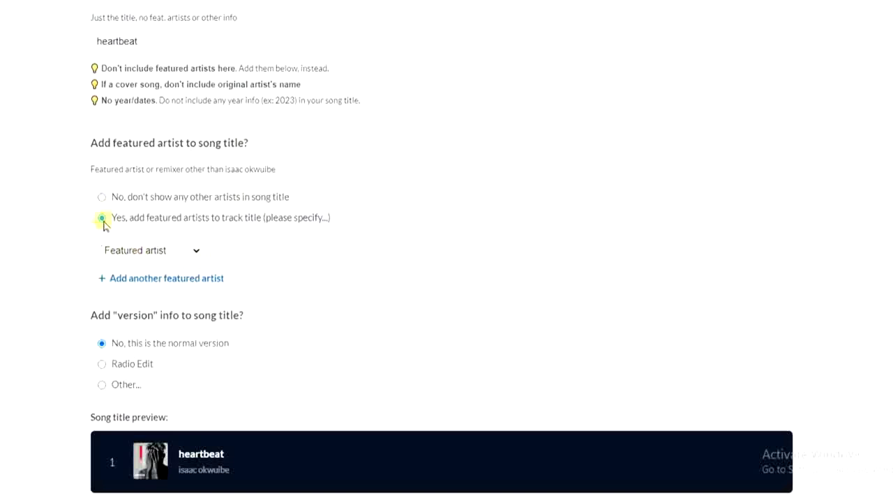
{"action": "left_click", "coordinate": [102, 197]}
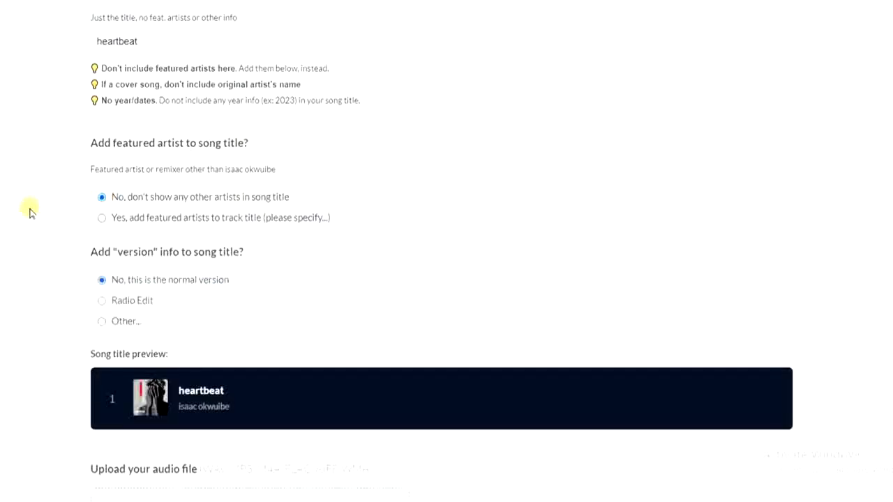
Select the WAV file "love me (1)" from the Downloads folder as the track's audio file.
{"action": "scroll", "coordinate": [29, 213], "scroll_direction": "down", "scroll_amount": 5}
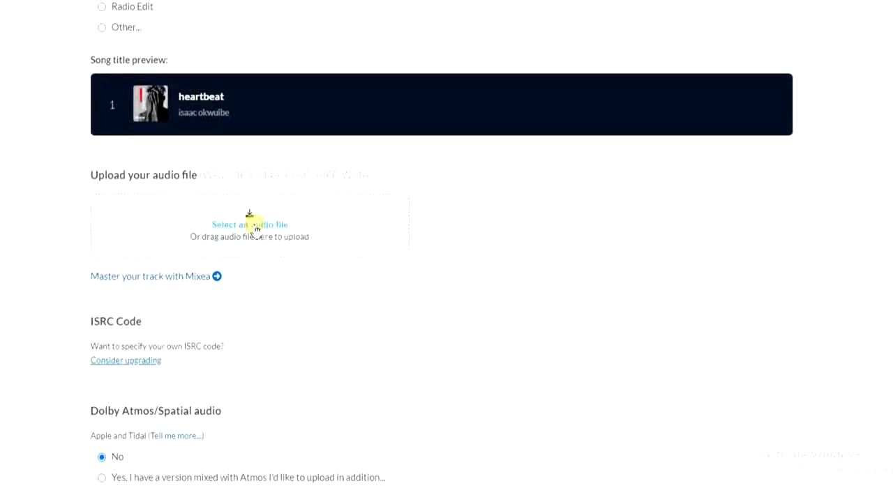
{"action": "left_click", "coordinate": [254, 226]}
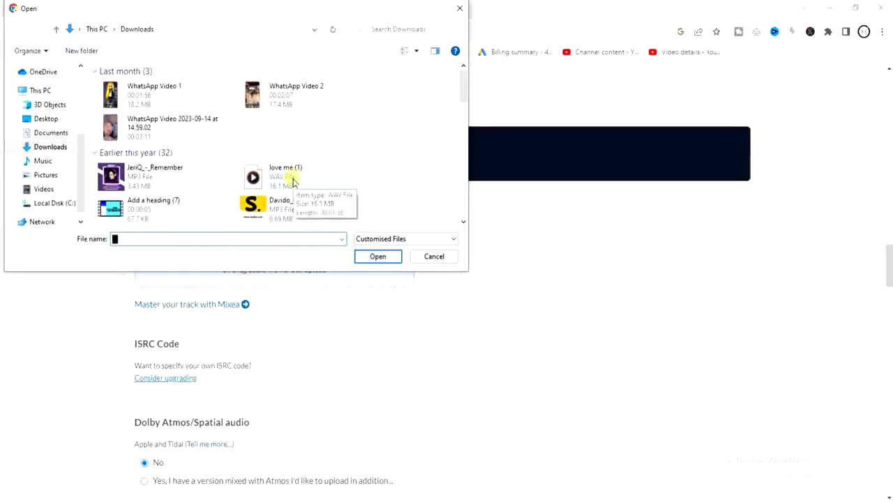
{"action": "left_click", "coordinate": [293, 182]}
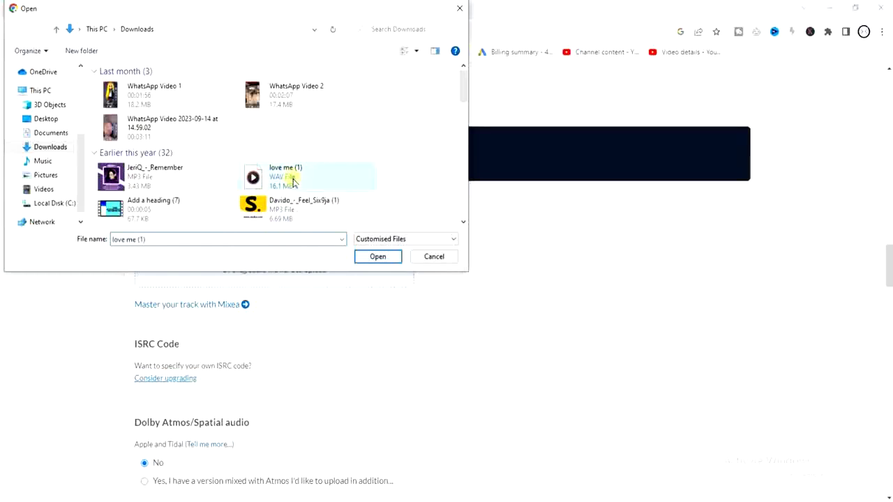
{"action": "left_click", "coordinate": [374, 255]}
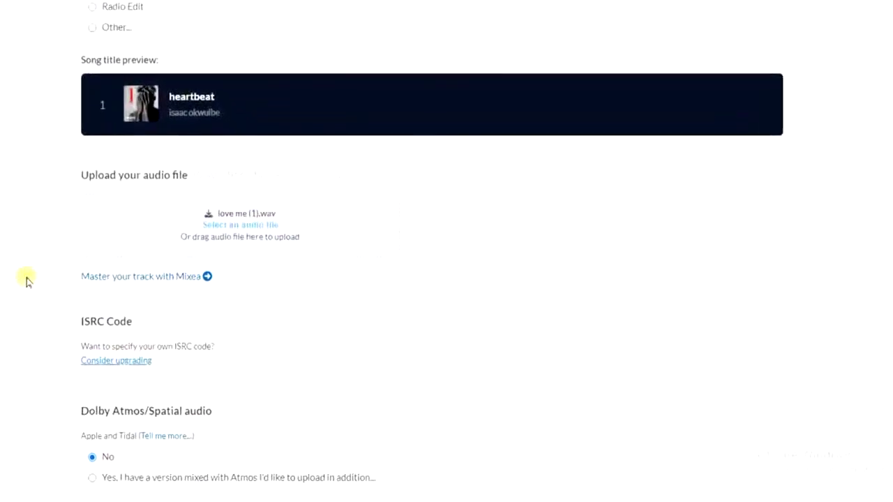
Fill in the songwriter's real name from the first saved autofill entry and set explicit lyrics to No.
{"action": "scroll", "coordinate": [27, 281], "scroll_direction": "down", "scroll_amount": 5}
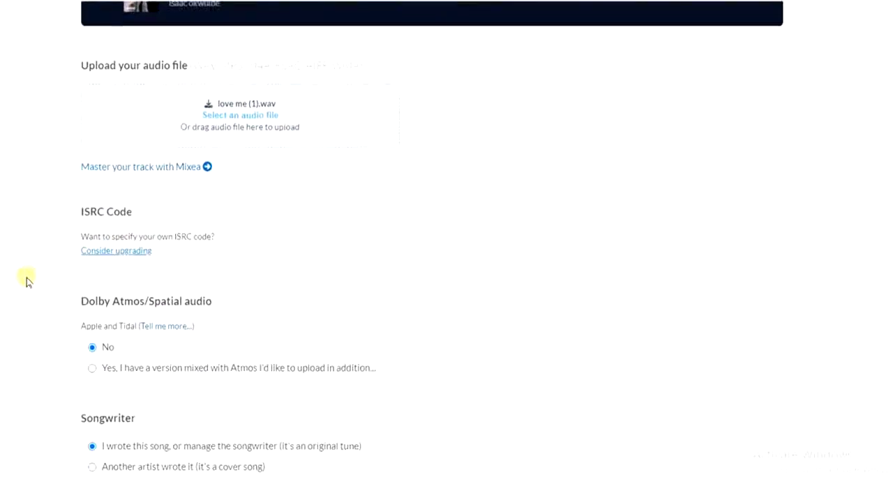
{"action": "scroll", "coordinate": [26, 281], "scroll_direction": "down", "scroll_amount": 5}
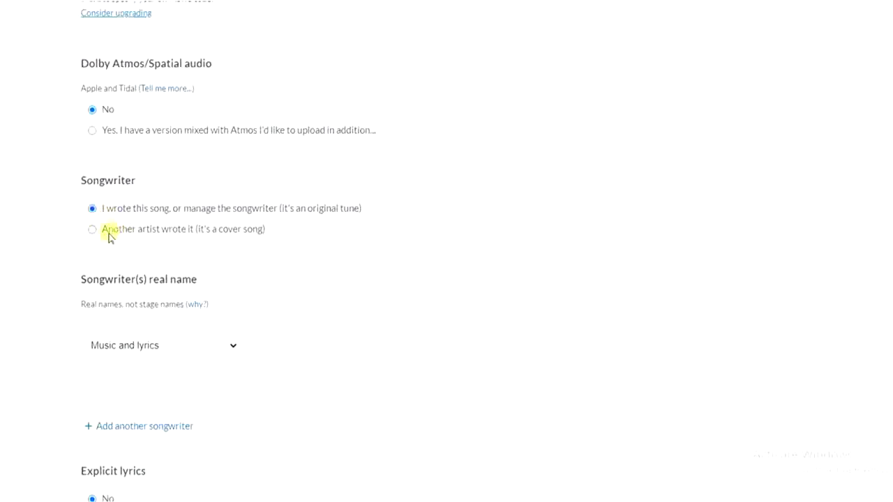
{"action": "left_click", "coordinate": [154, 376]}
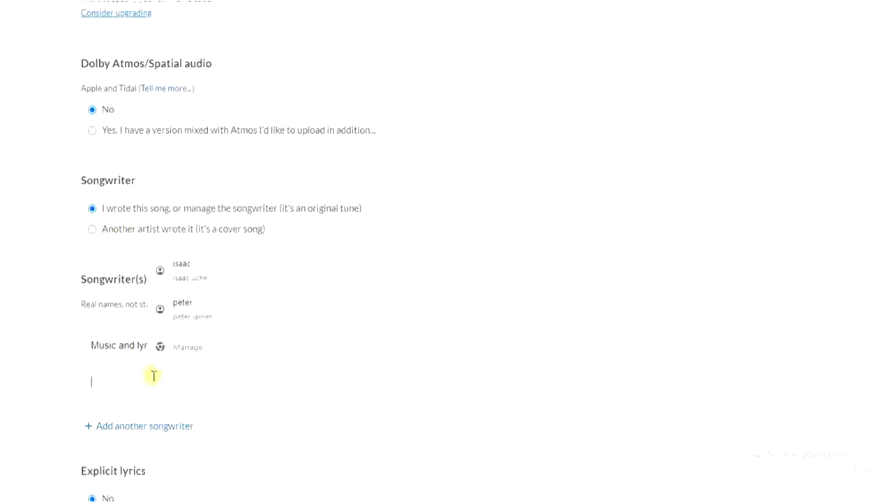
{"action": "left_click", "coordinate": [192, 271]}
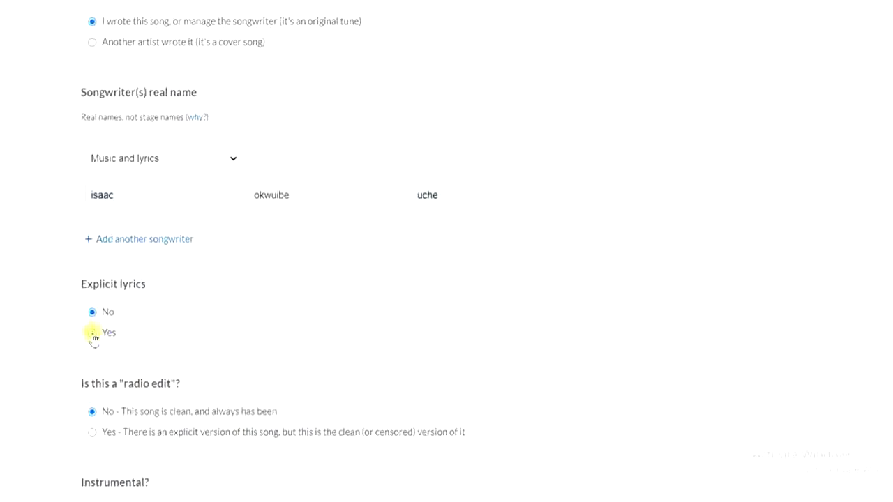
{"action": "left_click", "coordinate": [93, 333]}
{"action": "left_click", "coordinate": [88, 314]}
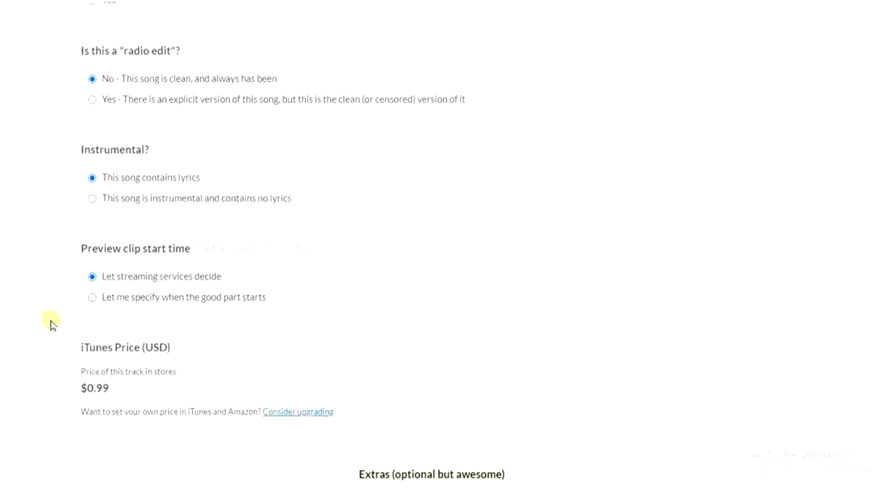
Skip the optional extras, accept all four mandatory statements including the DistroKid Distribution Agreement, and submit the release.
{"action": "scroll", "coordinate": [51, 324], "scroll_direction": "down", "scroll_amount": 7}
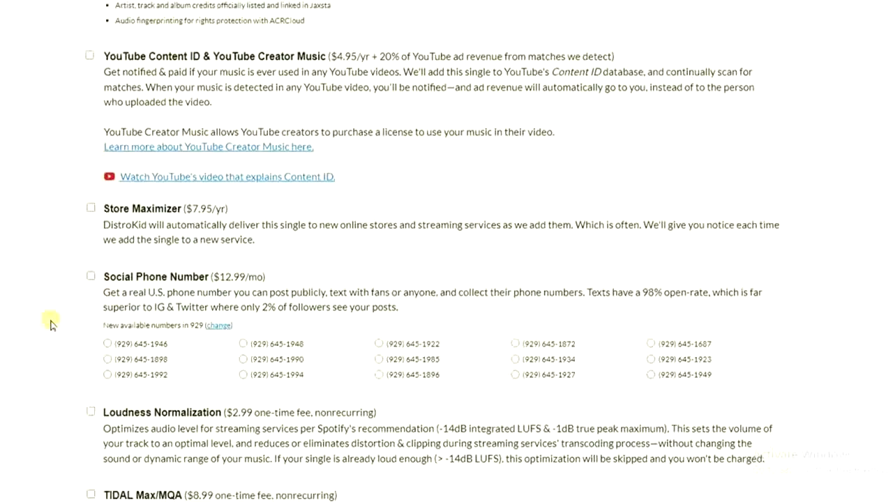
{"action": "scroll", "coordinate": [50, 324], "scroll_direction": "down", "scroll_amount": 5}
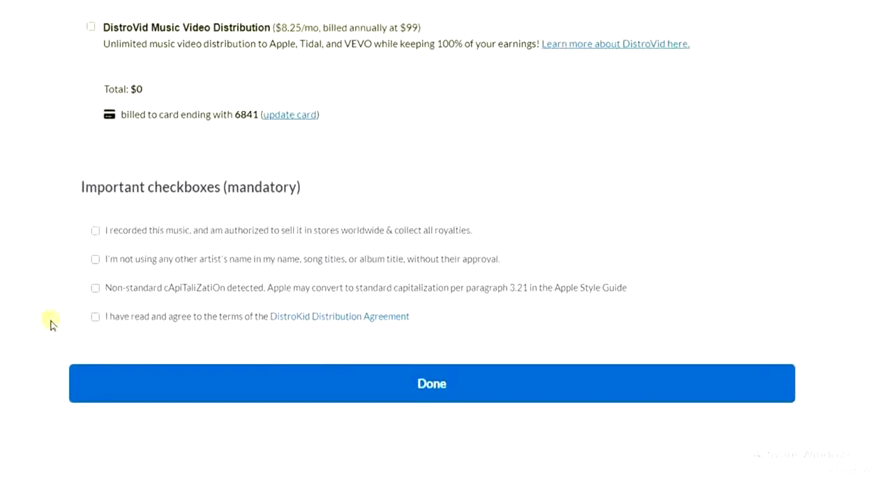
{"action": "left_click", "coordinate": [95, 230]}
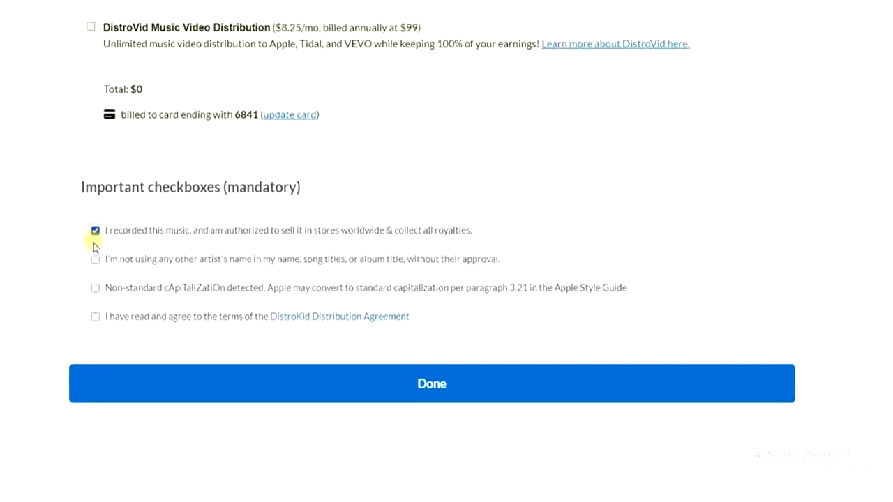
{"action": "left_click", "coordinate": [95, 259]}
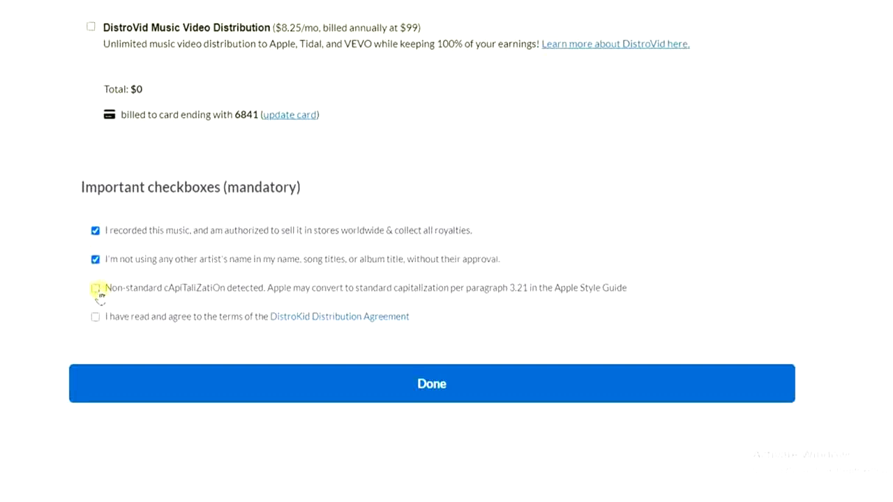
{"action": "left_click", "coordinate": [95, 288]}
{"action": "left_click", "coordinate": [96, 316]}
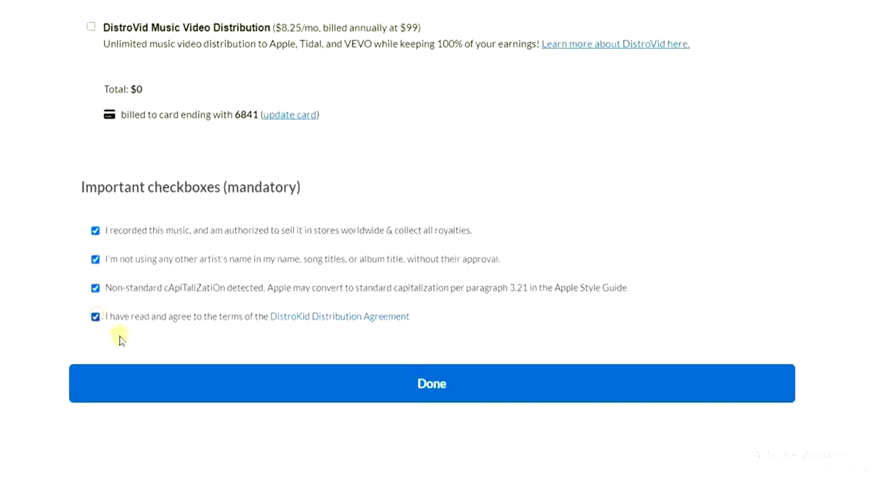
{"action": "left_click", "coordinate": [428, 383]}
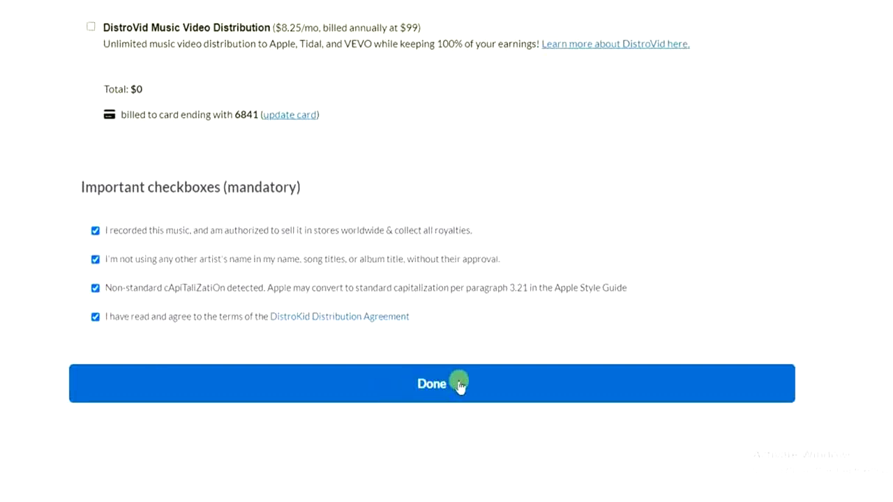